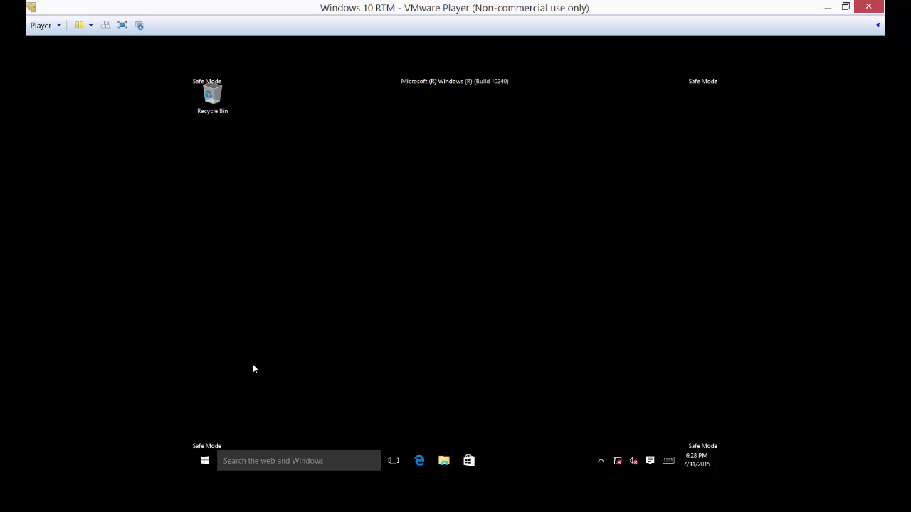
Open Windows Settings from the Start menu and scroll to the Update & security category
{"action": "left_click", "coordinate": [205, 463]}
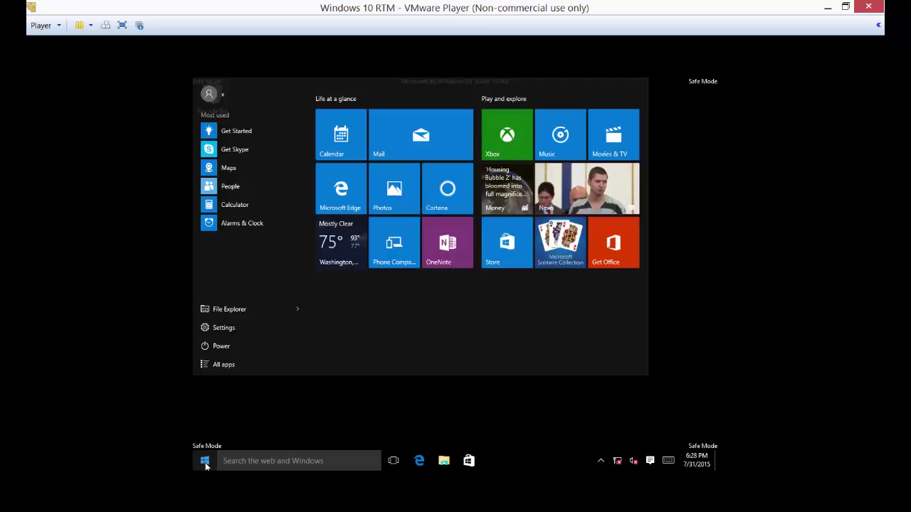
{"action": "left_click", "coordinate": [205, 463]}
{"action": "left_click", "coordinate": [205, 462]}
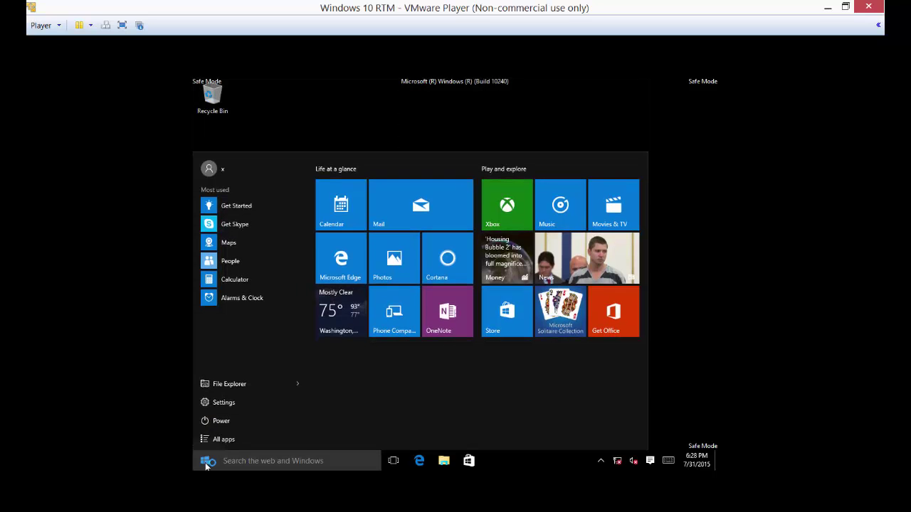
{"action": "left_click", "coordinate": [224, 403]}
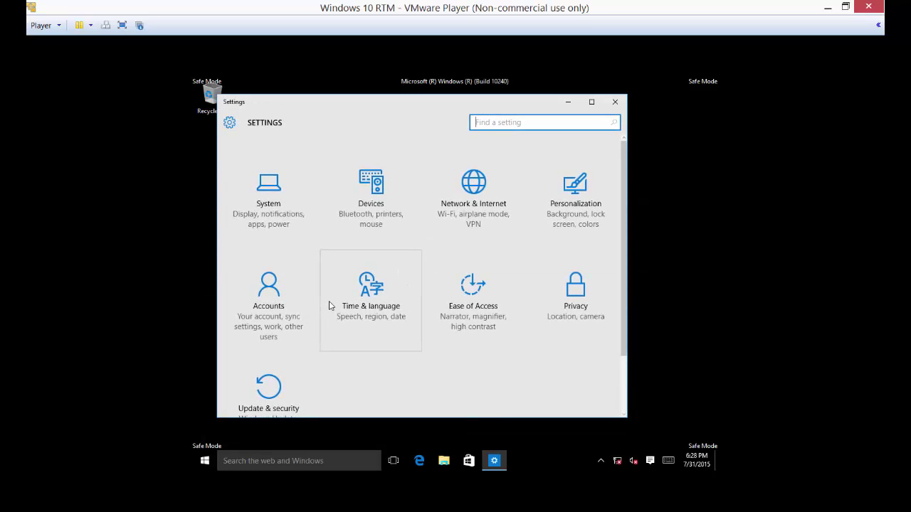
{"action": "scroll", "coordinate": [434, 311], "scroll_direction": "down", "scroll_amount": 1}
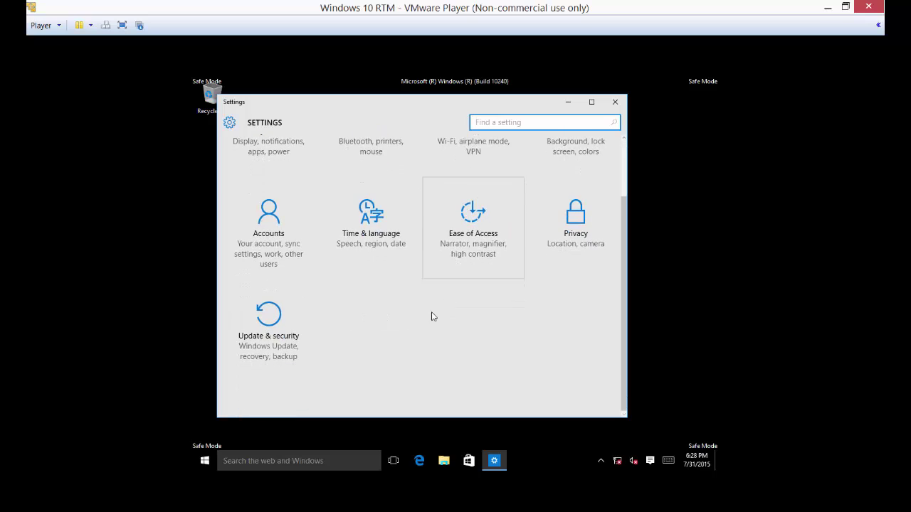
Go to Update & security > Windows Defender and scroll down to its version info
{"action": "left_click", "coordinate": [266, 318]}
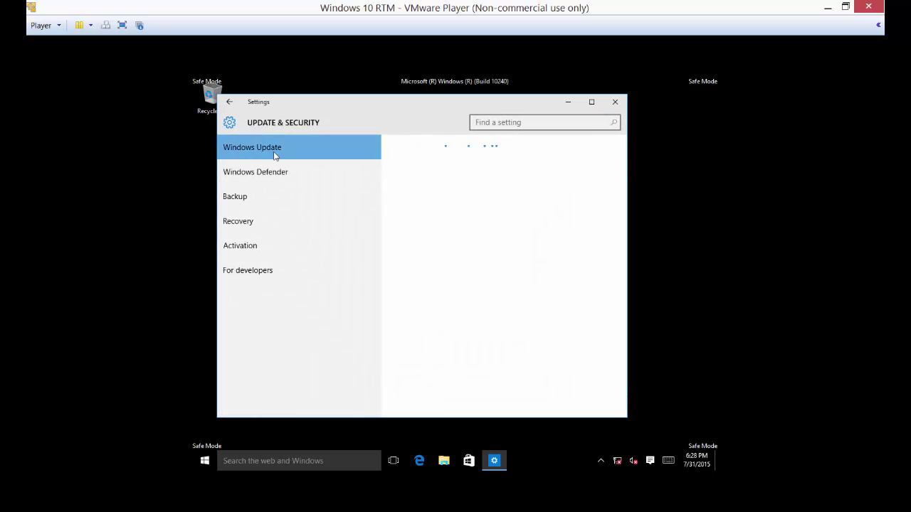
{"action": "left_click", "coordinate": [276, 175]}
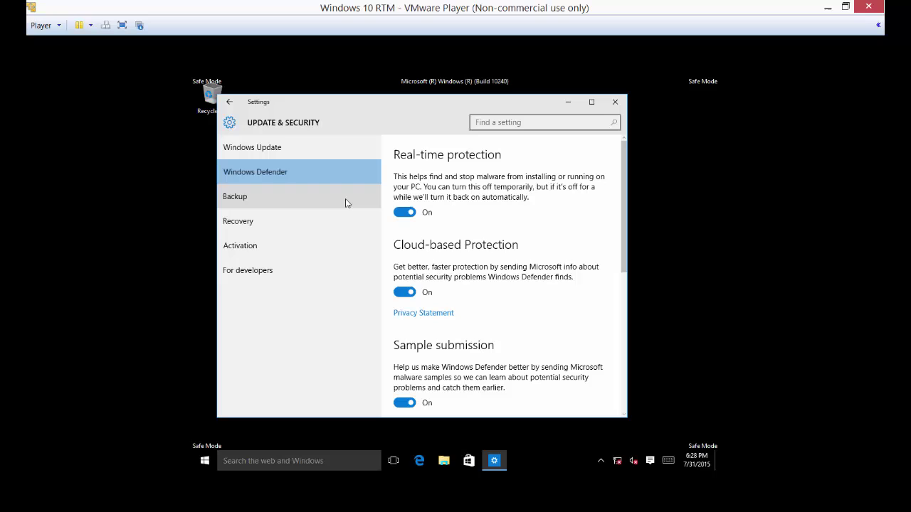
{"action": "scroll", "coordinate": [513, 267], "scroll_direction": "down", "scroll_amount": 1}
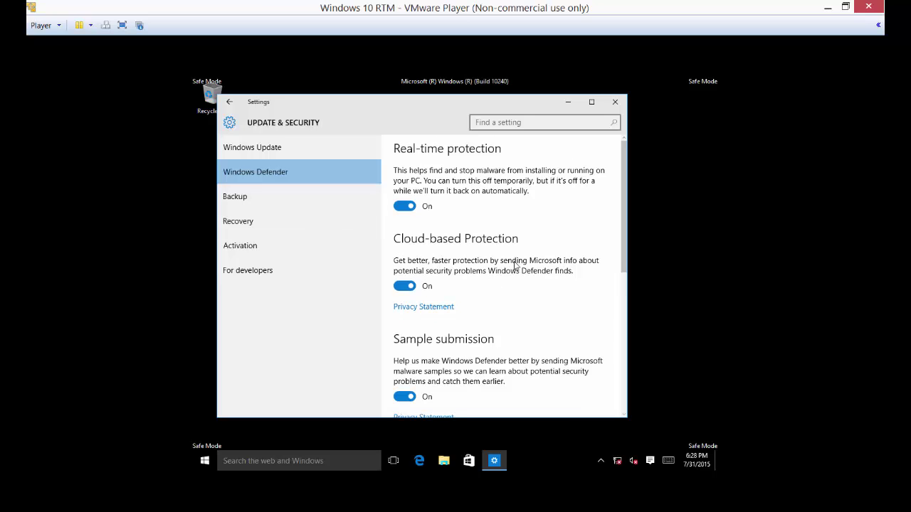
{"action": "scroll", "coordinate": [515, 266], "scroll_direction": "down", "scroll_amount": 2}
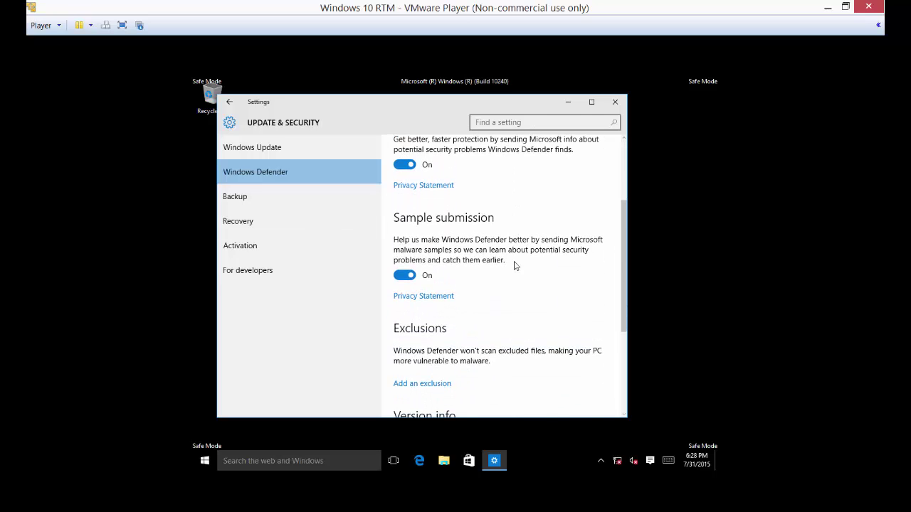
{"action": "scroll", "coordinate": [516, 266], "scroll_direction": "down", "scroll_amount": 3}
{"action": "scroll", "coordinate": [515, 265], "scroll_direction": "down", "scroll_amount": 1}
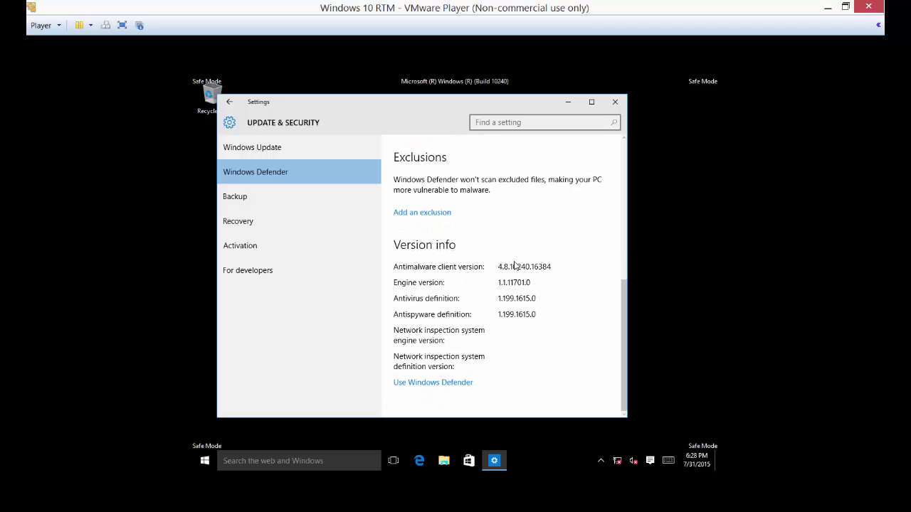
{"action": "left_click", "coordinate": [263, 461]}
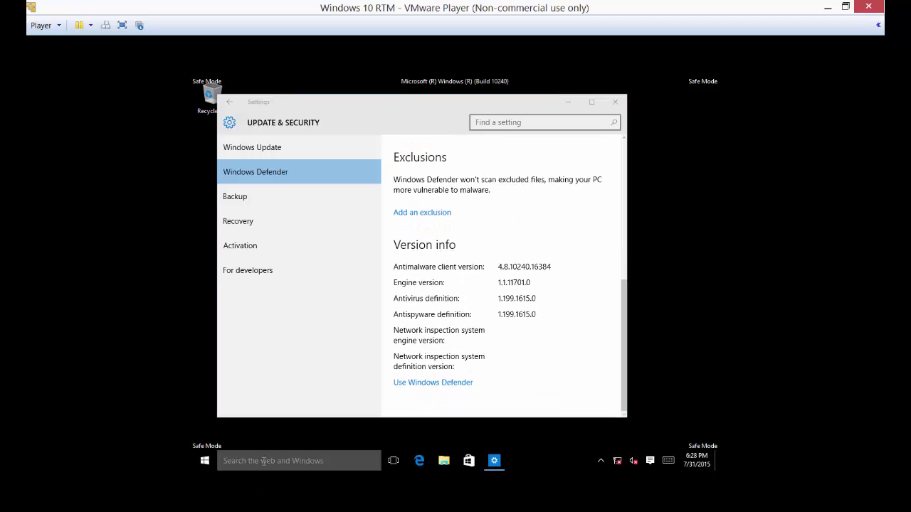
{"action": "left_click", "coordinate": [365, 77]}
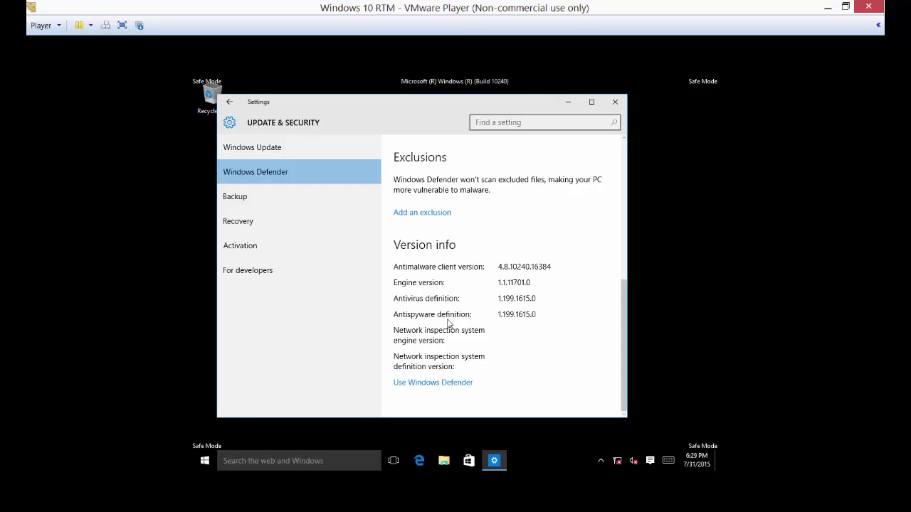
Launch the Windows Defender app, start a Full scan, cancel it, and close the app
{"action": "left_click", "coordinate": [436, 383]}
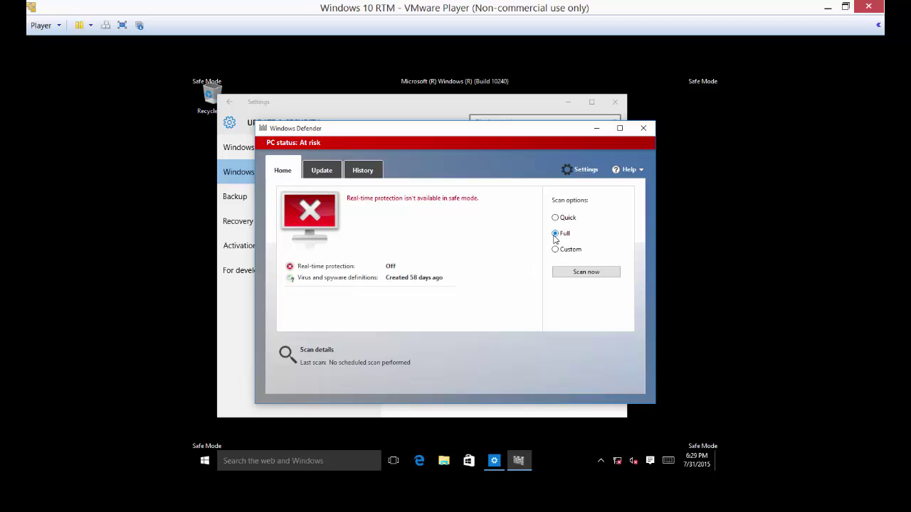
{"action": "left_click", "coordinate": [580, 273]}
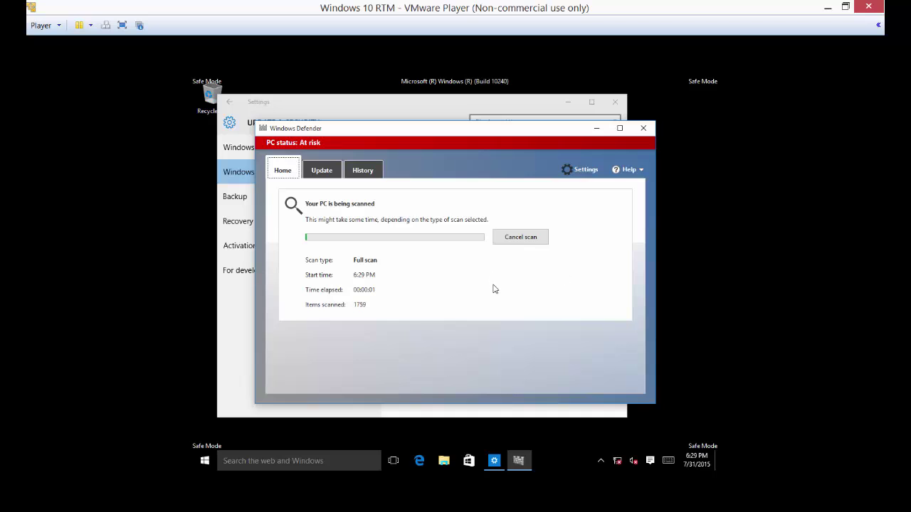
{"action": "left_click", "coordinate": [520, 240]}
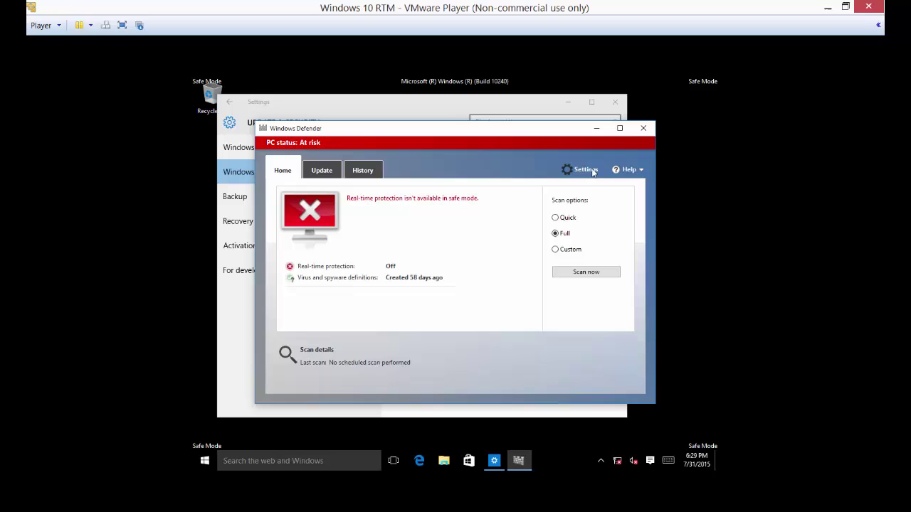
{"action": "left_click", "coordinate": [648, 132]}
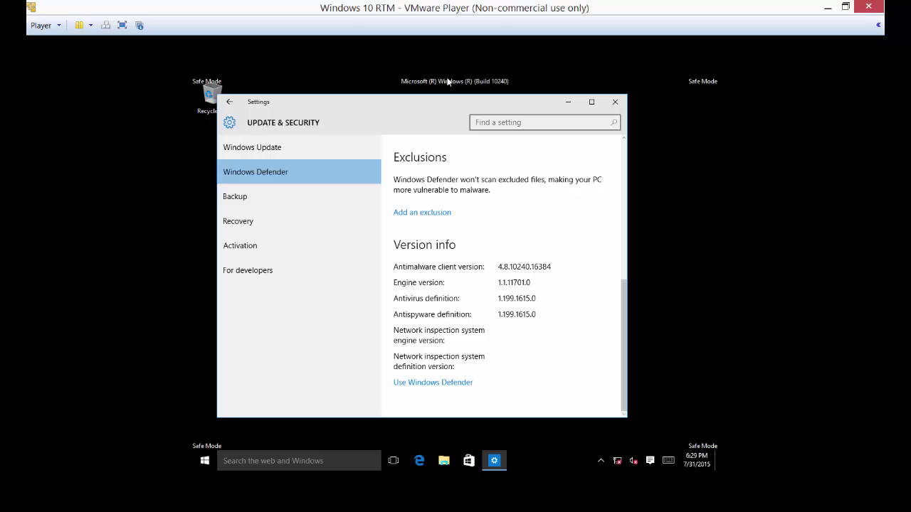
Under Recovery, start Reset this PC to see its keep-files options, then cancel
{"action": "left_click", "coordinate": [238, 221]}
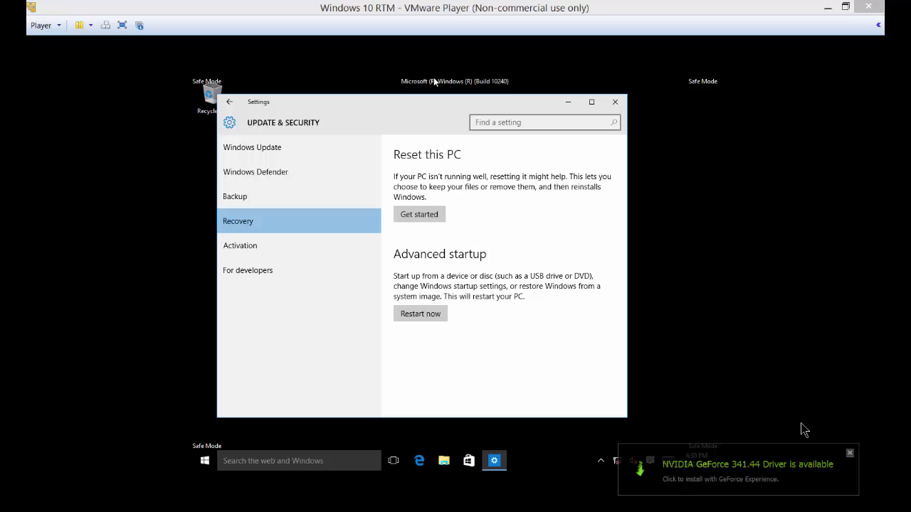
{"action": "left_click", "coordinate": [420, 215]}
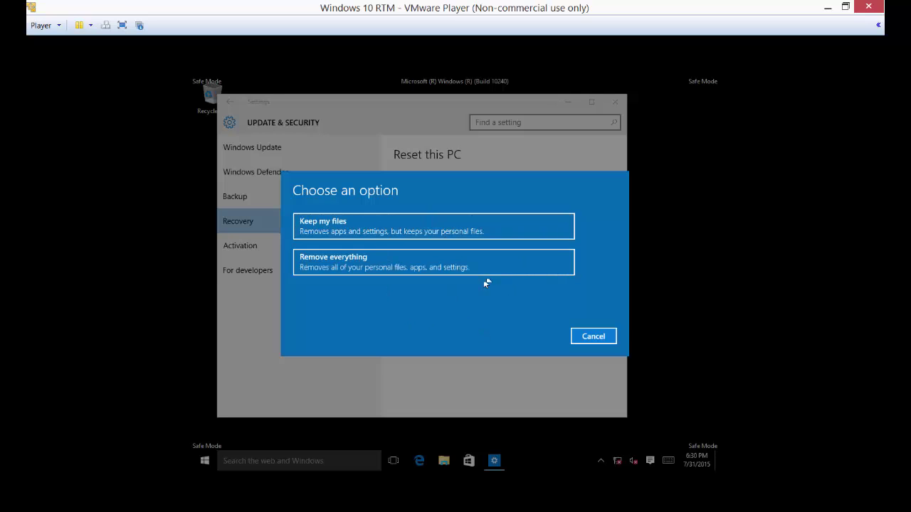
{"action": "left_click", "coordinate": [589, 338]}
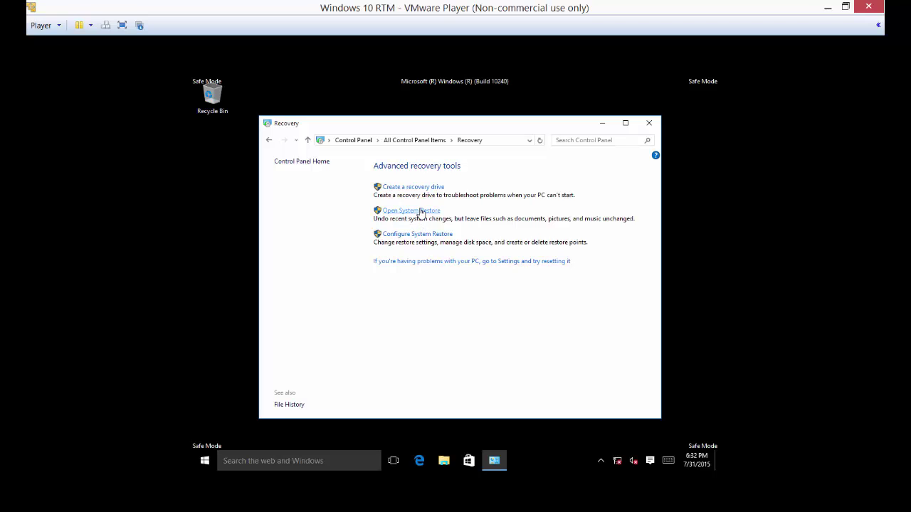
Open System Restore, note that system protection is off, and cancel it
{"action": "left_click", "coordinate": [422, 213]}
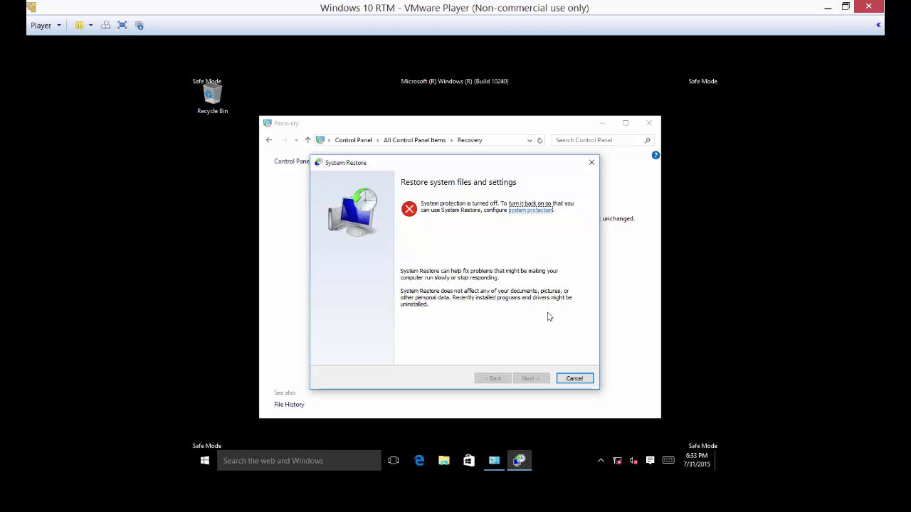
{"action": "left_click", "coordinate": [575, 379]}
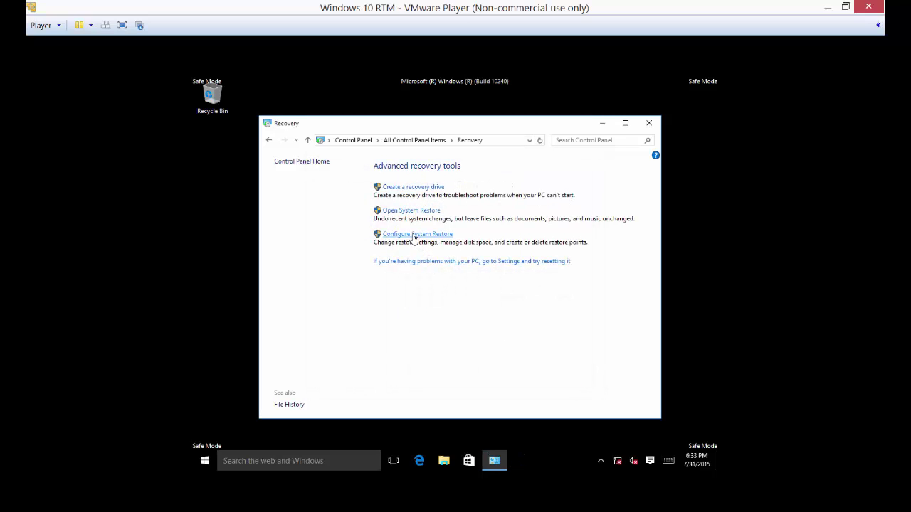
Open Configure System Restore and switch to the advanced system properties
{"action": "left_click", "coordinate": [414, 237]}
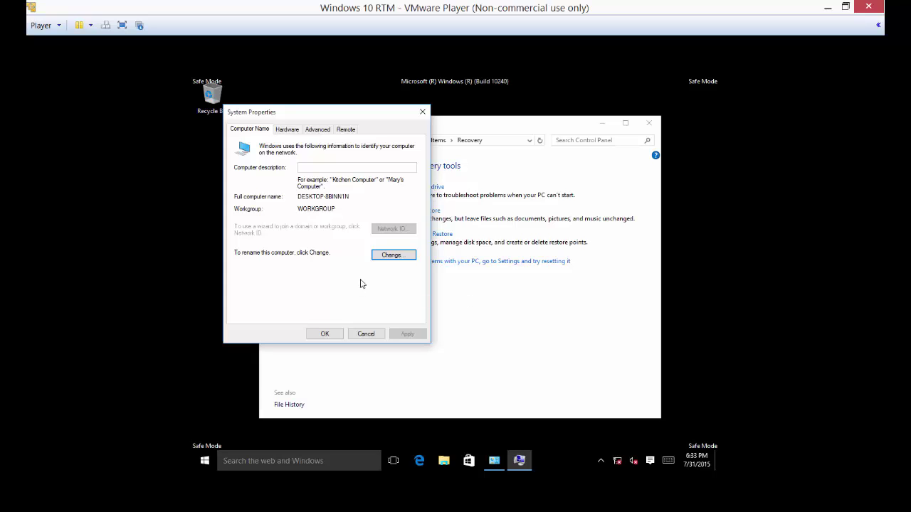
{"action": "left_click", "coordinate": [317, 133]}
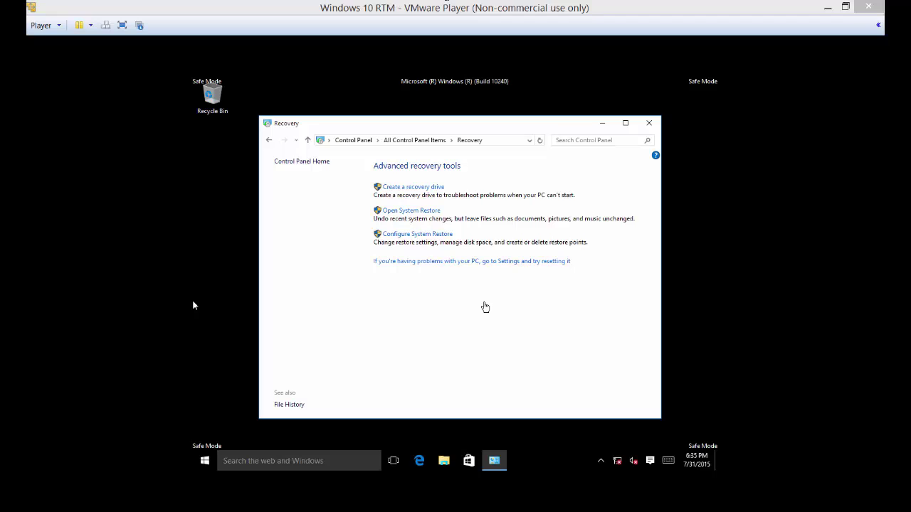
Open Device Manager and select VMware SVGA 3D under the expanded Display adapters
{"action": "left_click", "coordinate": [405, 142]}
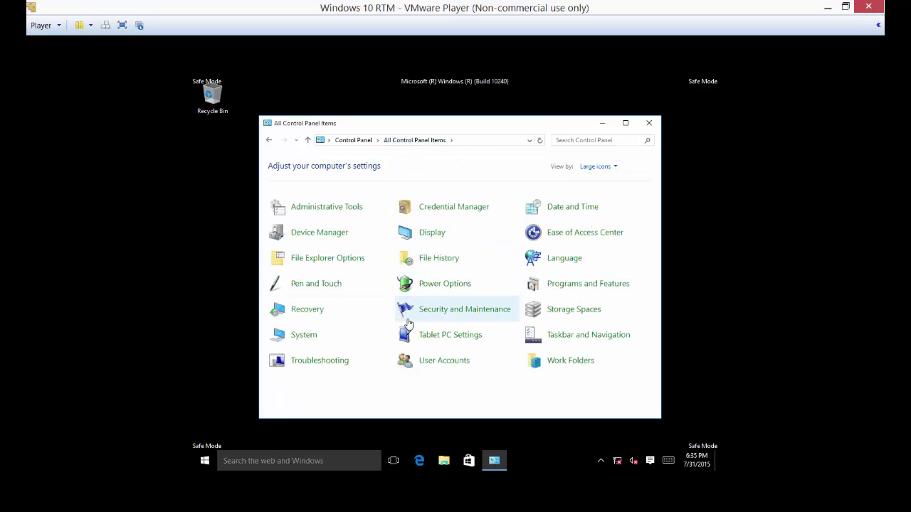
{"action": "left_click", "coordinate": [310, 235]}
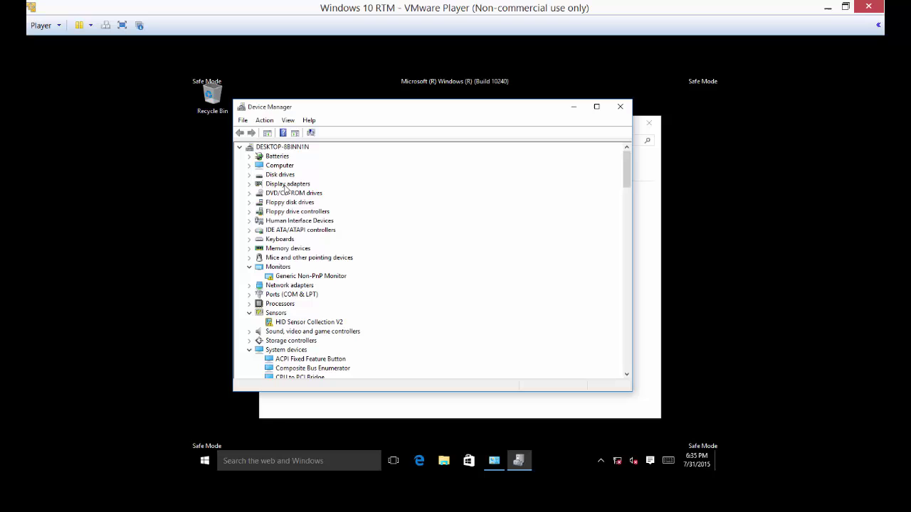
{"action": "double_click", "coordinate": [284, 186]}
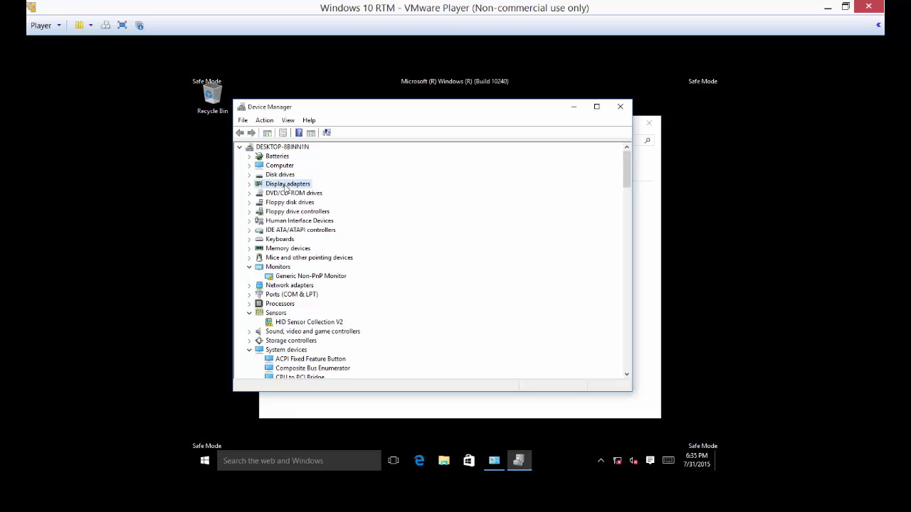
{"action": "left_click", "coordinate": [297, 194]}
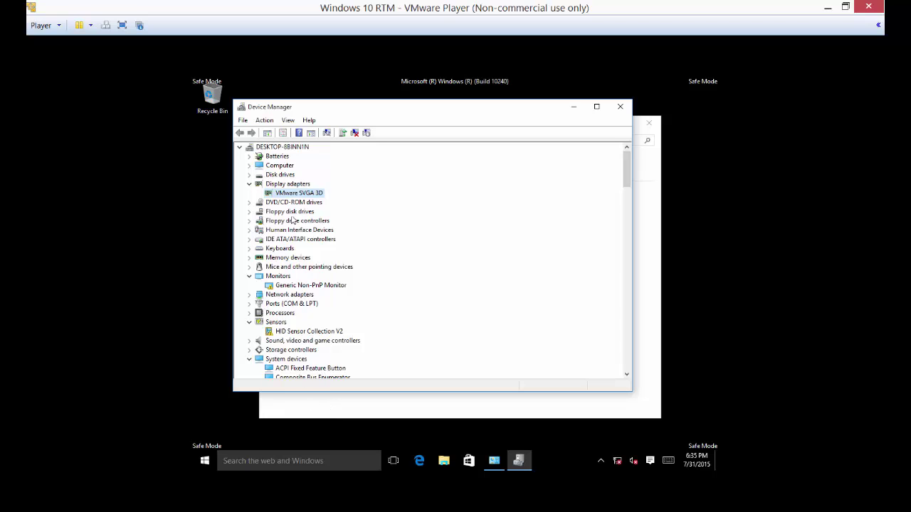
Start a driver update for VMware SVGA 3D, choose browsing this computer, then cancel
{"action": "right_click", "coordinate": [300, 196]}
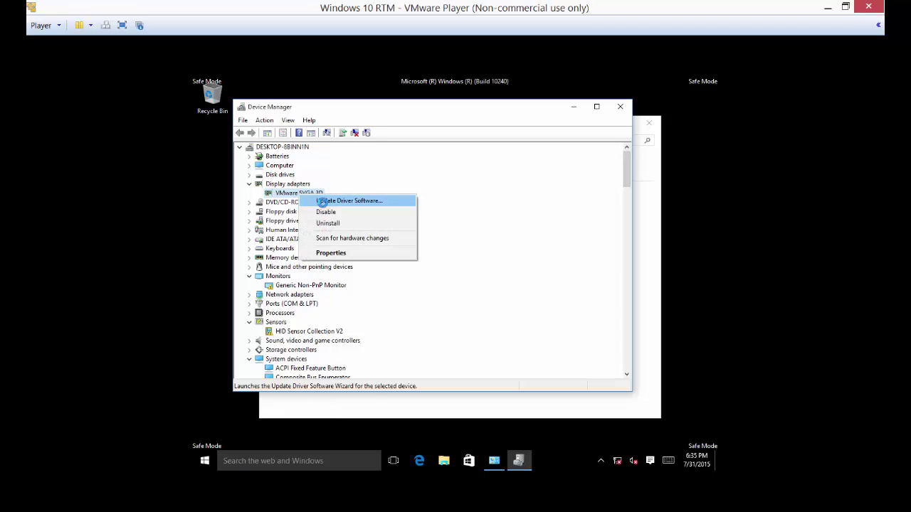
{"action": "left_click", "coordinate": [326, 200]}
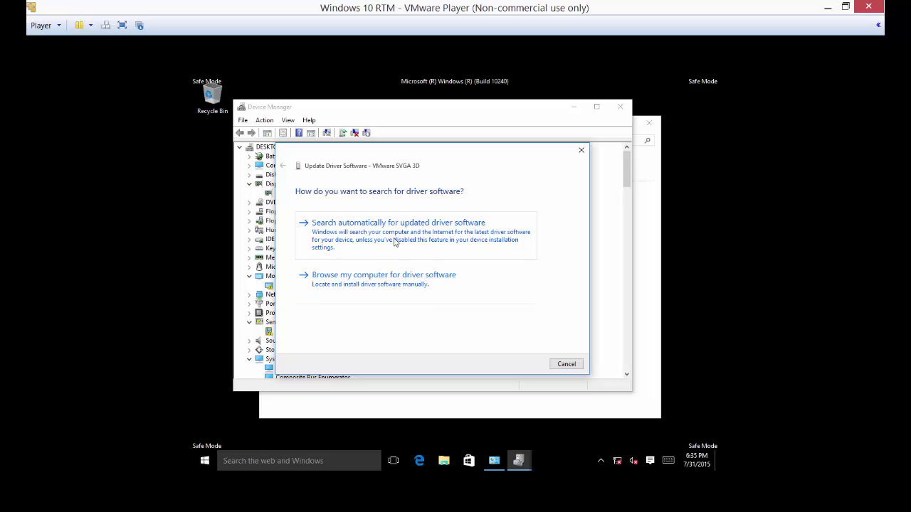
{"action": "left_click", "coordinate": [388, 281]}
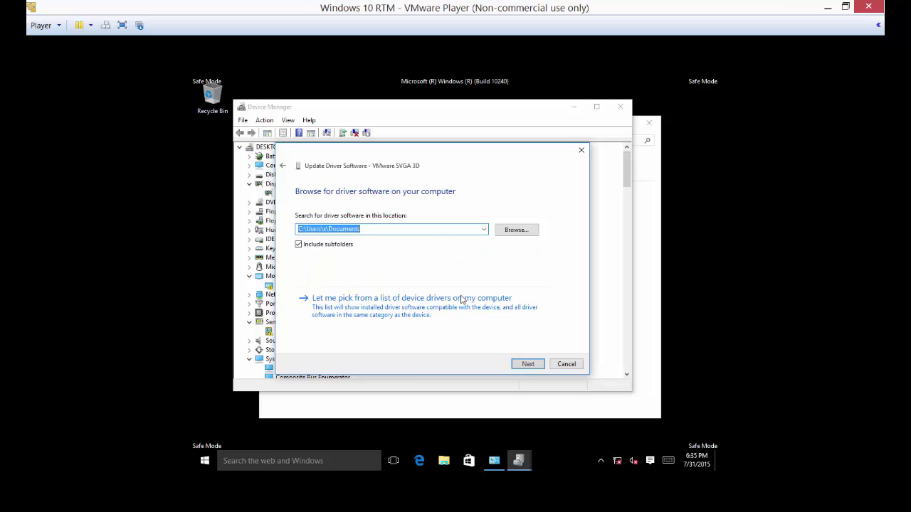
{"action": "left_click", "coordinate": [566, 364]}
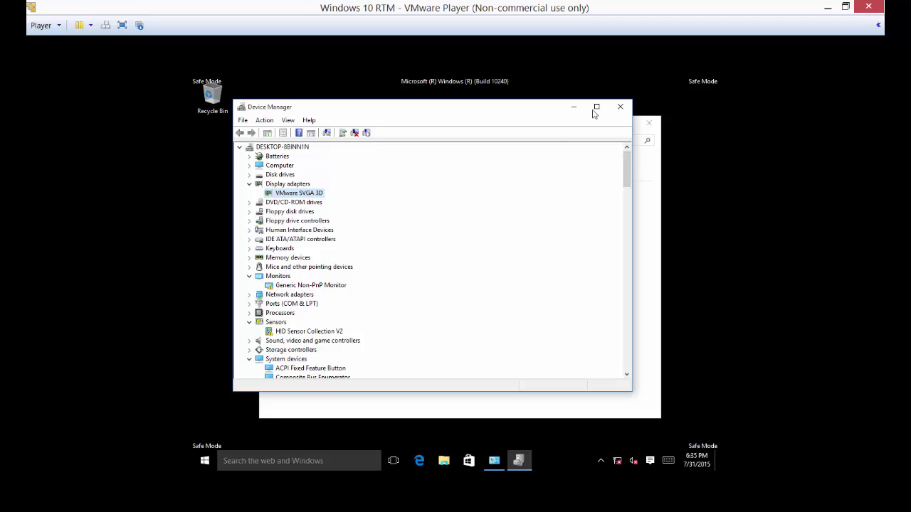
Close Device Manager and launch Event Viewer from Administrative Tools
{"action": "left_click", "coordinate": [619, 106]}
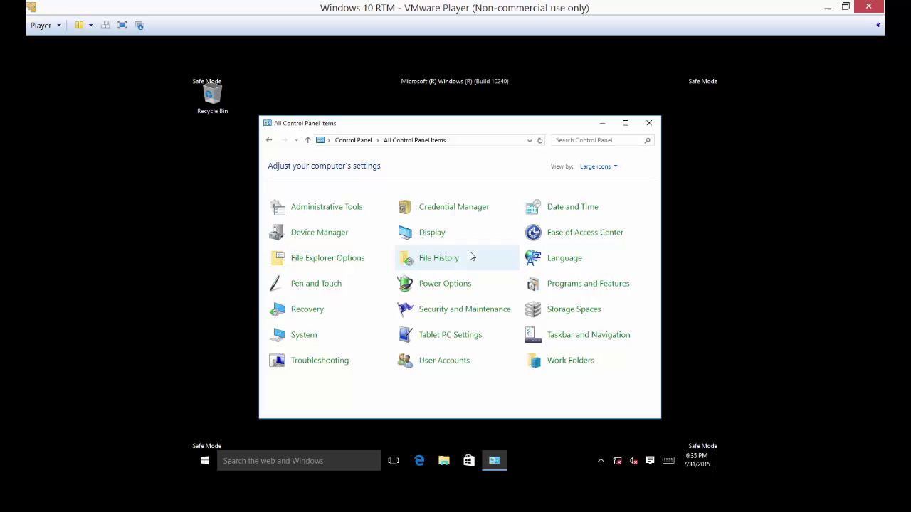
{"action": "left_click", "coordinate": [354, 206]}
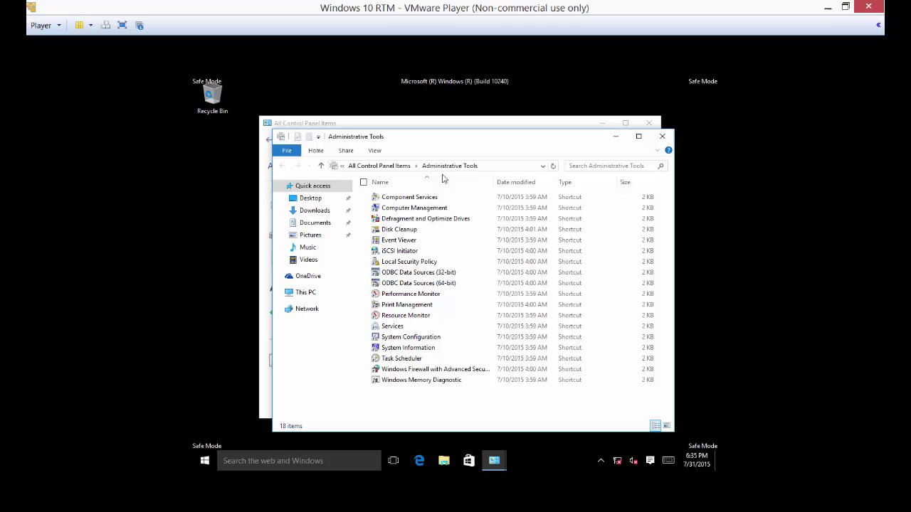
{"action": "left_click", "coordinate": [407, 243]}
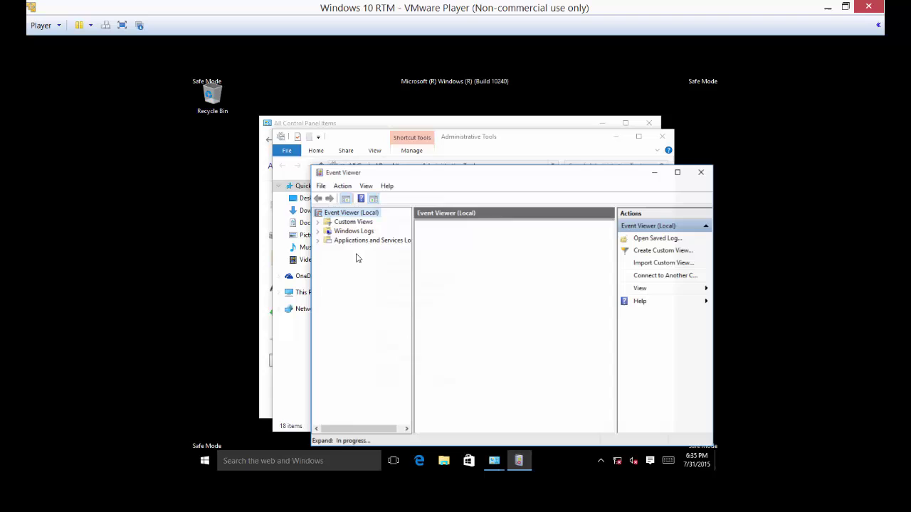
Show the Windows Logs > System log and read the 6:35:43 PM DCOM error details
{"action": "left_click", "coordinate": [318, 232]}
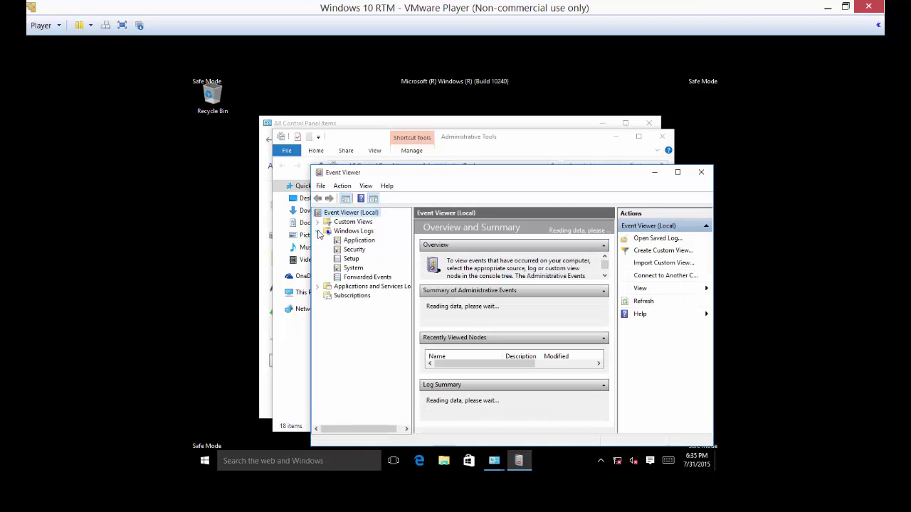
{"action": "left_click", "coordinate": [348, 268]}
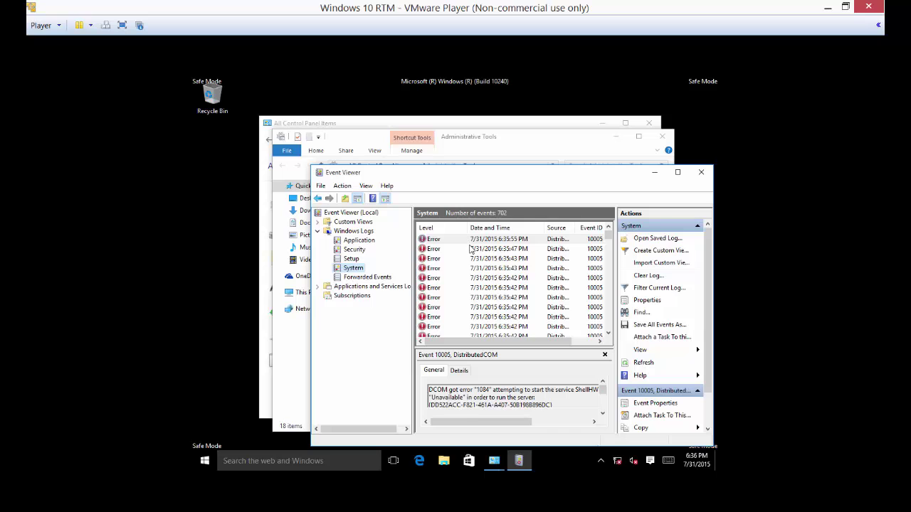
{"action": "left_click", "coordinate": [473, 258]}
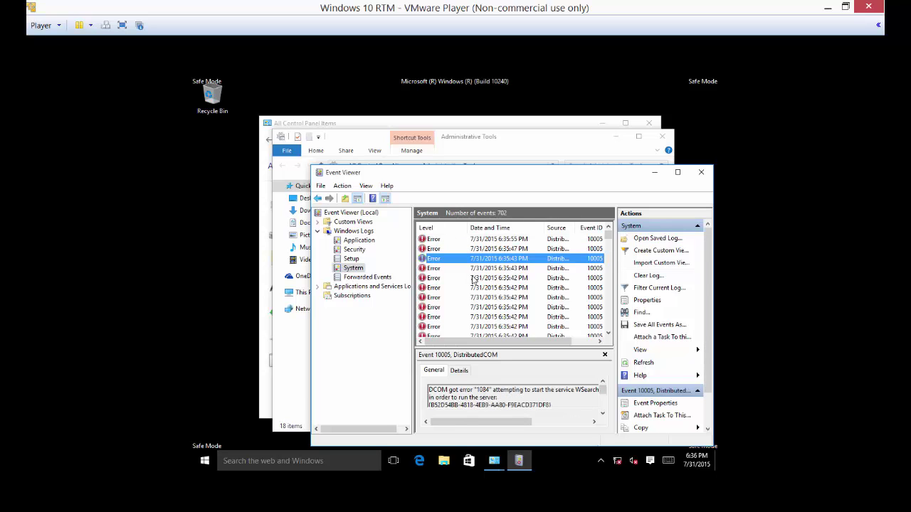
{"action": "left_click_drag", "start_coordinate": [552, 404], "coordinate": [386, 382]}
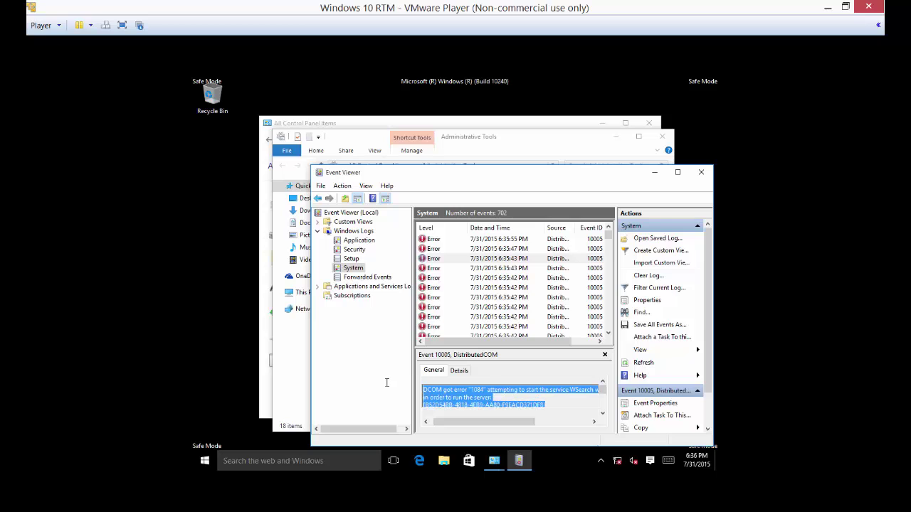
{"action": "left_click", "coordinate": [463, 398]}
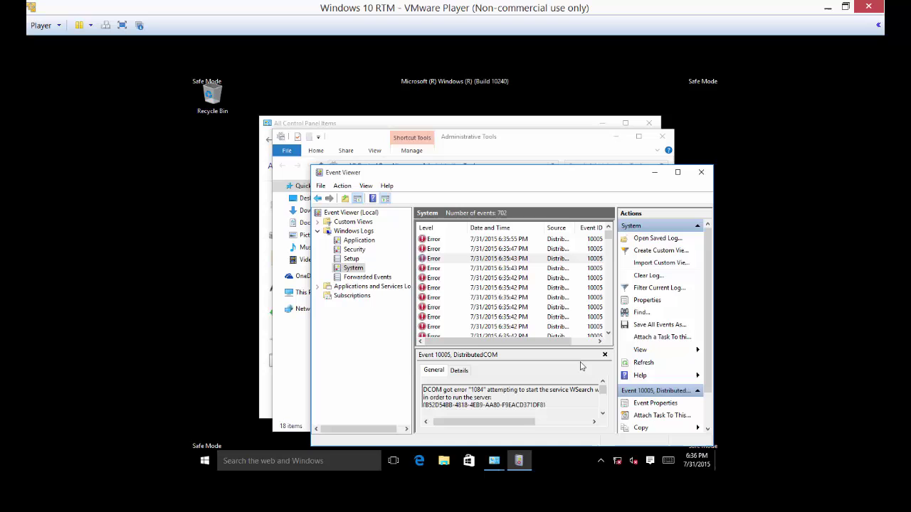
Inspect the 6:29:11 PM error in the Application log, then close Event Viewer
{"action": "left_click", "coordinate": [360, 240]}
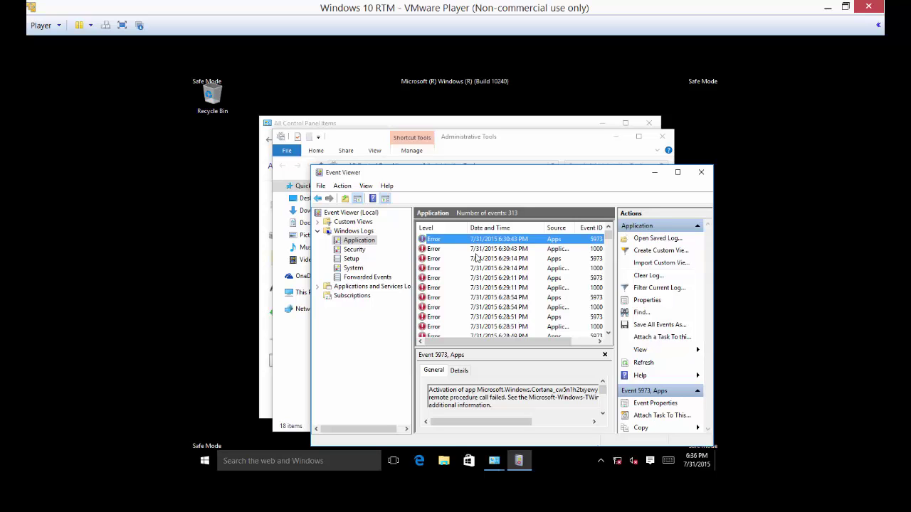
{"action": "left_click", "coordinate": [476, 279]}
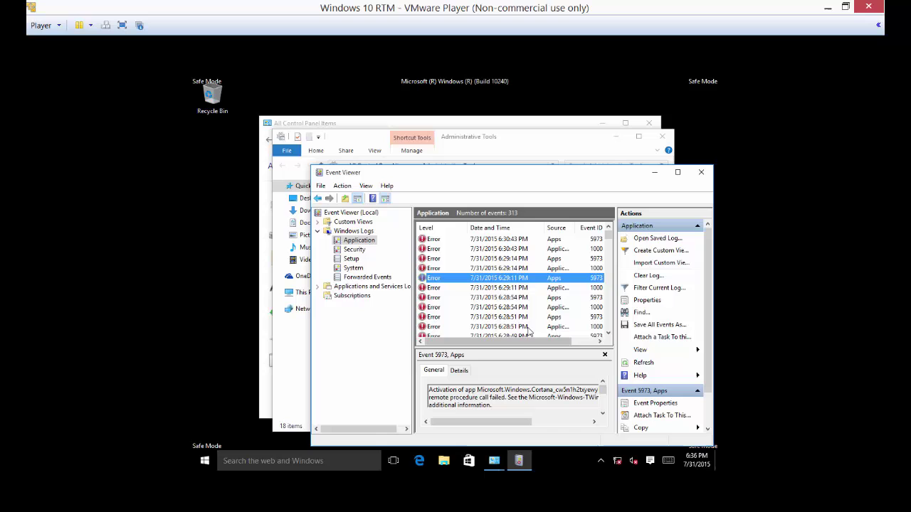
{"action": "left_click", "coordinate": [701, 173]}
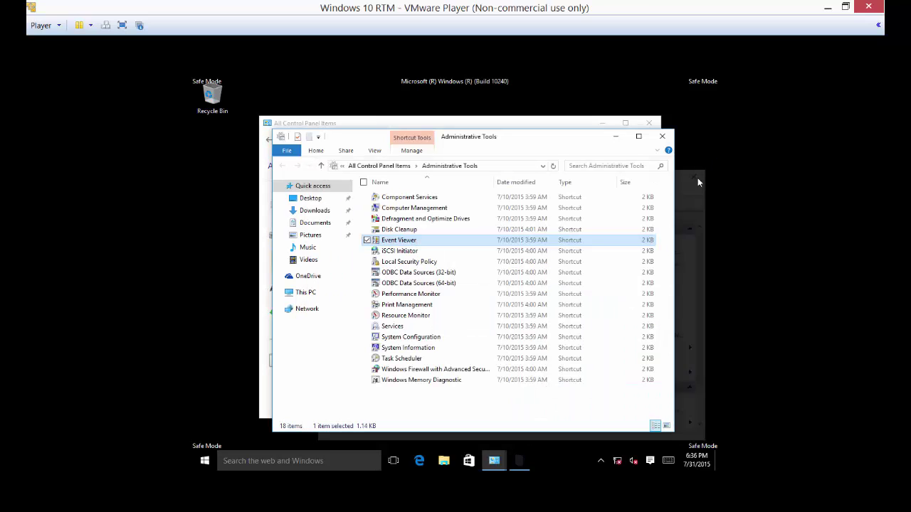
{"action": "left_click", "coordinate": [228, 79]}
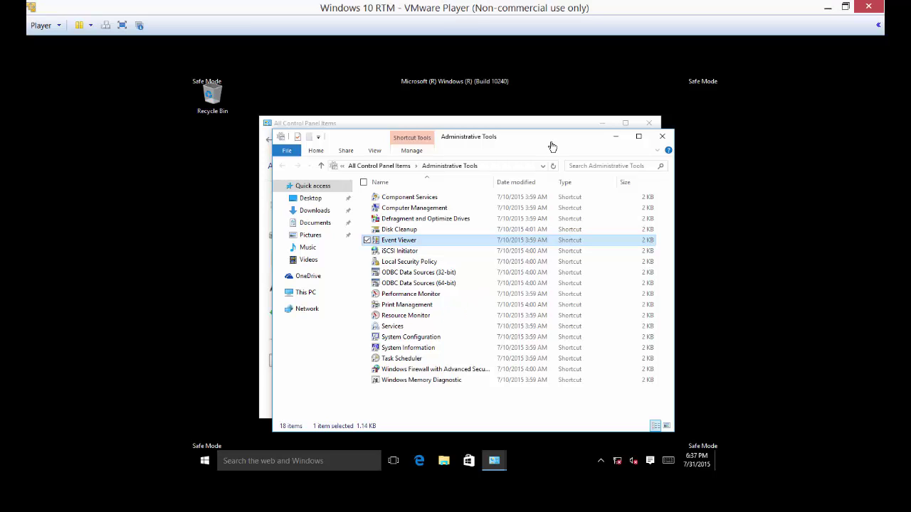